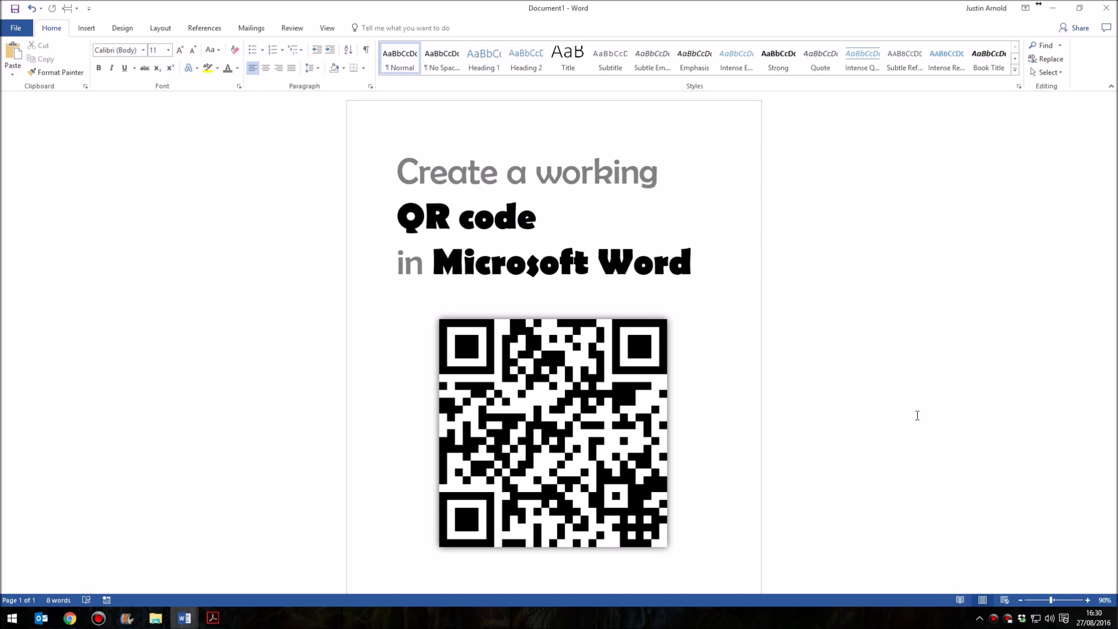
# Step: Select the finished QR code picture in the document, then deselect it
pyautogui.click(479, 394)
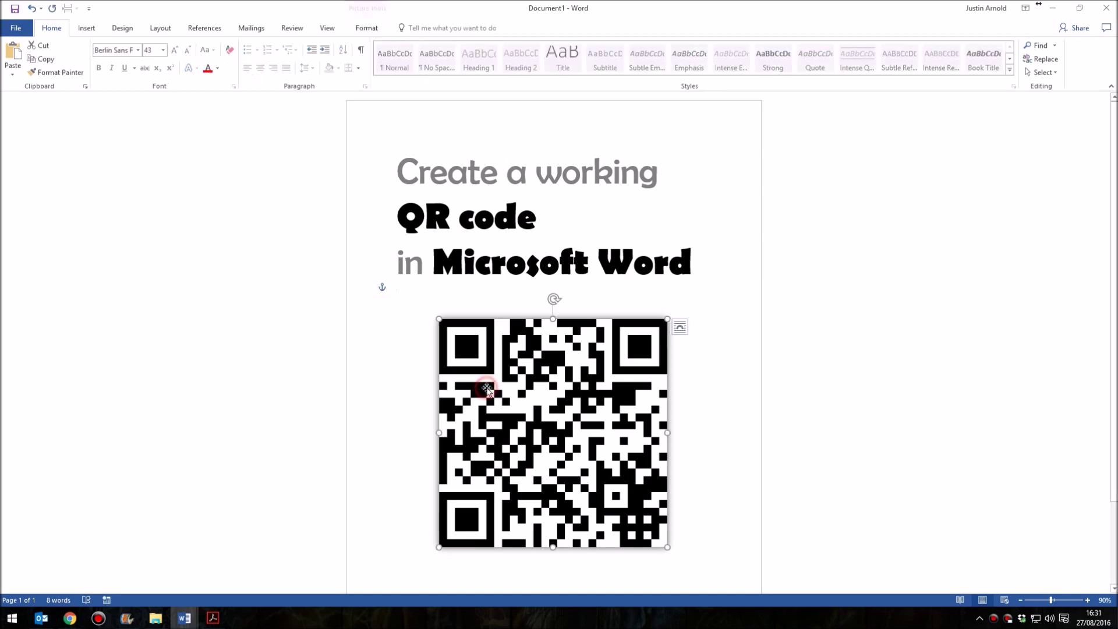
pyautogui.click(733, 408)
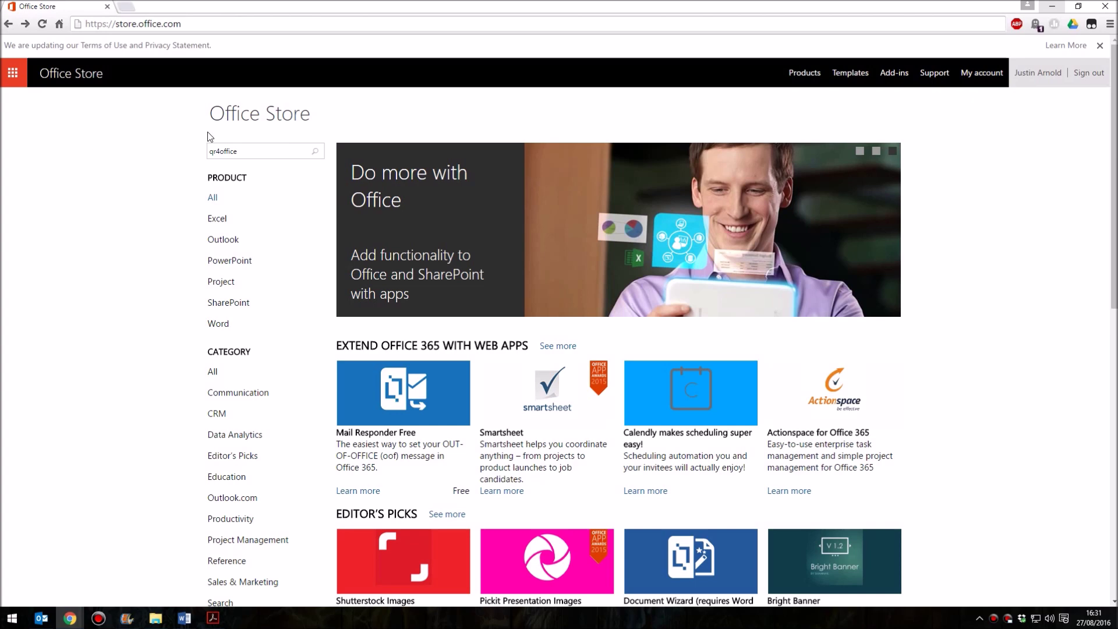
# Step: Search the Office Store for 'qr4office' and open the QR4Office add-in's page
pyautogui.moveTo(250, 150); pyautogui.dragTo(208, 153)
pyautogui.press('BackSpace')
pyautogui.click(236, 153)
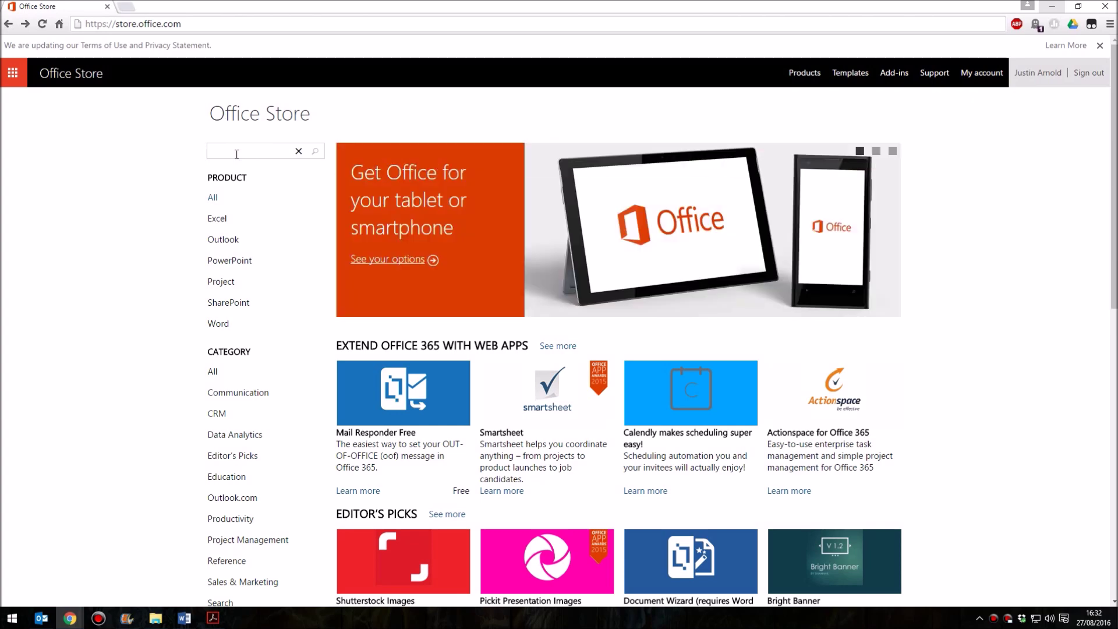
pyautogui.write('qr4office')
pyautogui.press('Return')
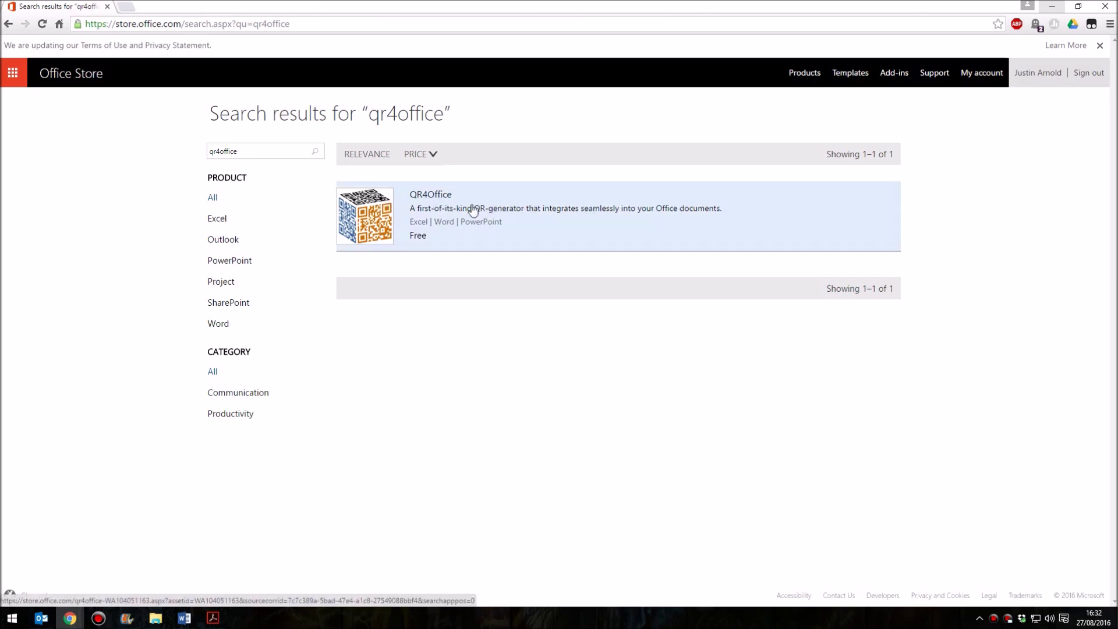
pyautogui.click(547, 216)
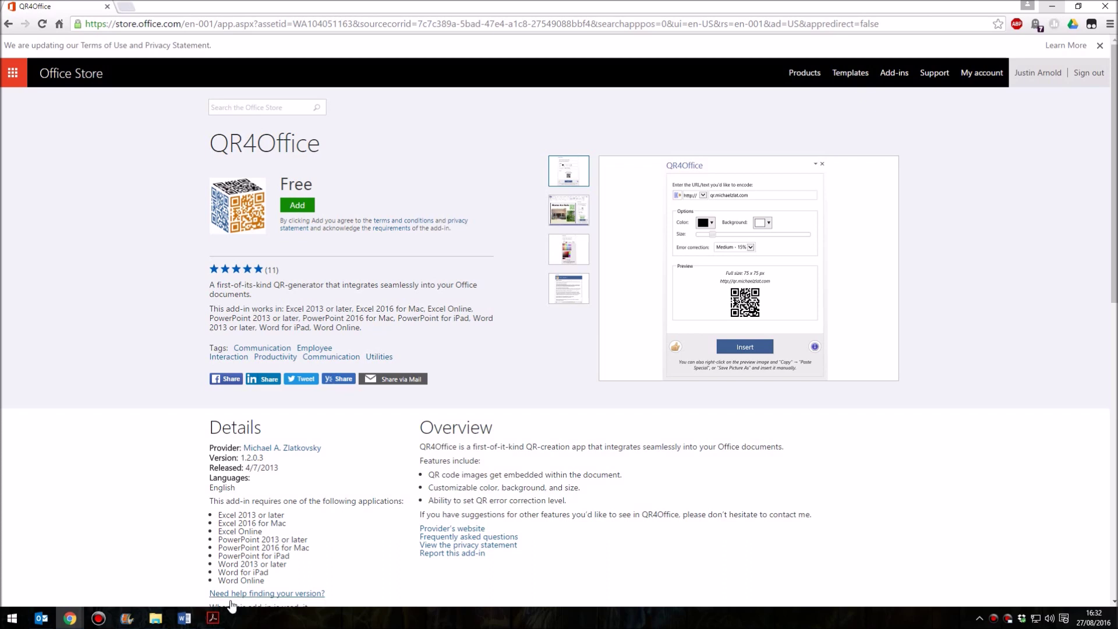
# Step: Bring the blank Word document Document2 to the front
pyautogui.moveTo(185, 617)
pyautogui.click(291, 571)
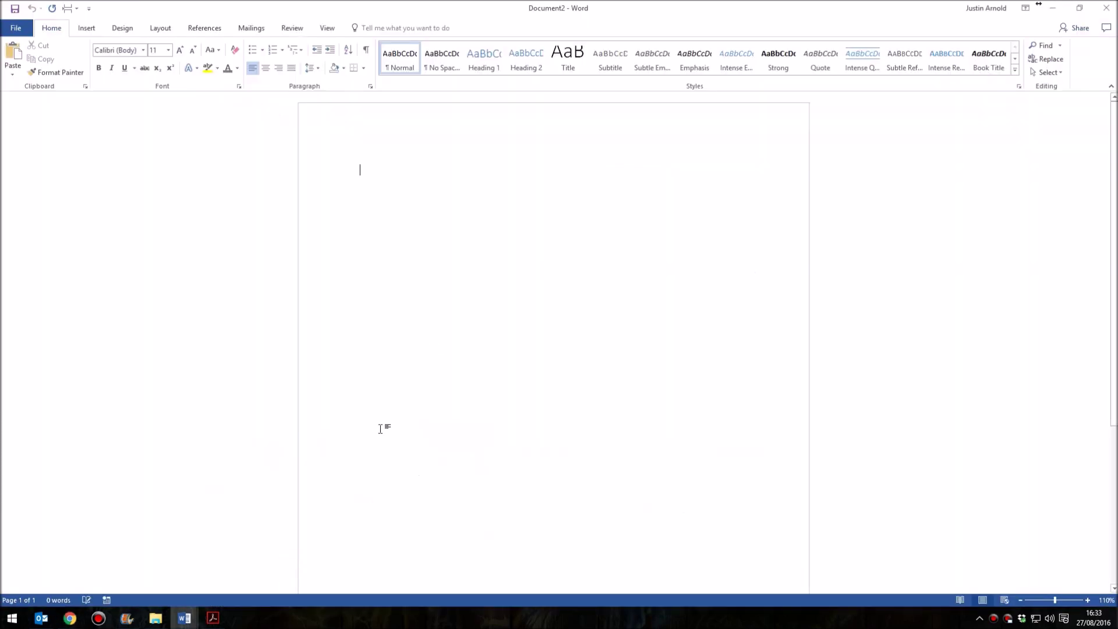
# Step: Launch QR4Office from Insert's My Add-ins list under Recently Used Add-ins
pyautogui.click(475, 205)
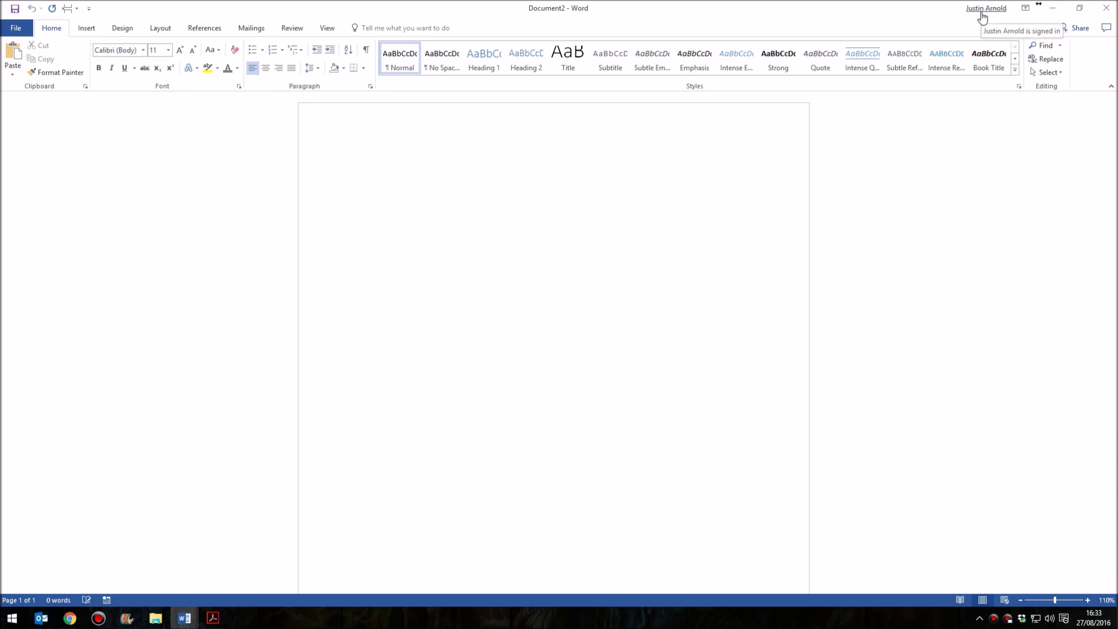
pyautogui.click(404, 157)
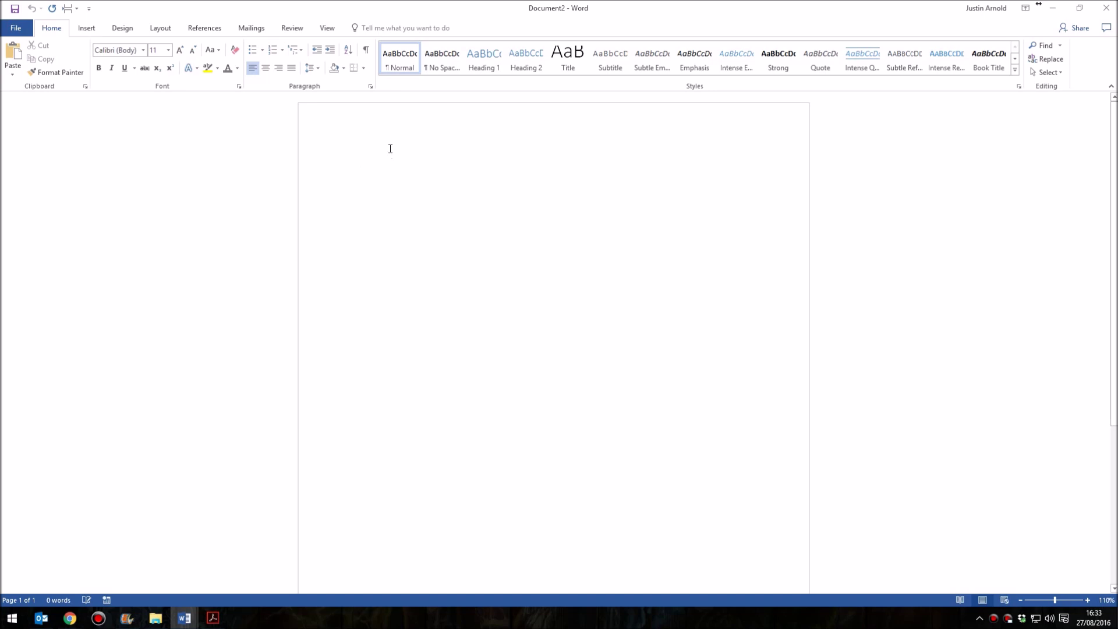
pyautogui.click(86, 28)
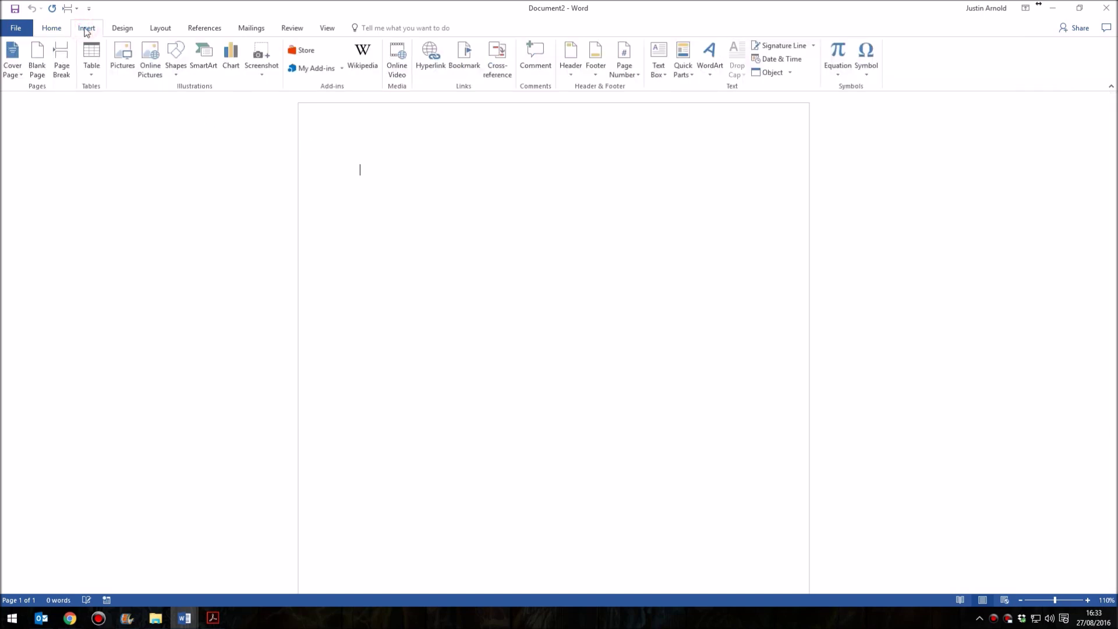
pyautogui.click(86, 29)
pyautogui.click(342, 68)
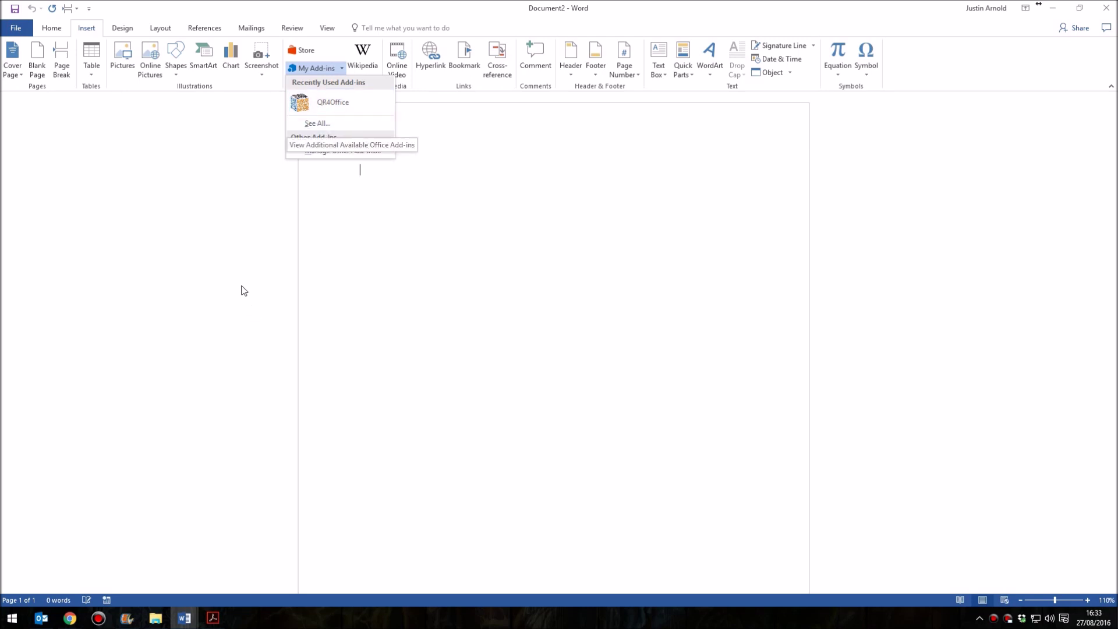
pyautogui.click(489, 287)
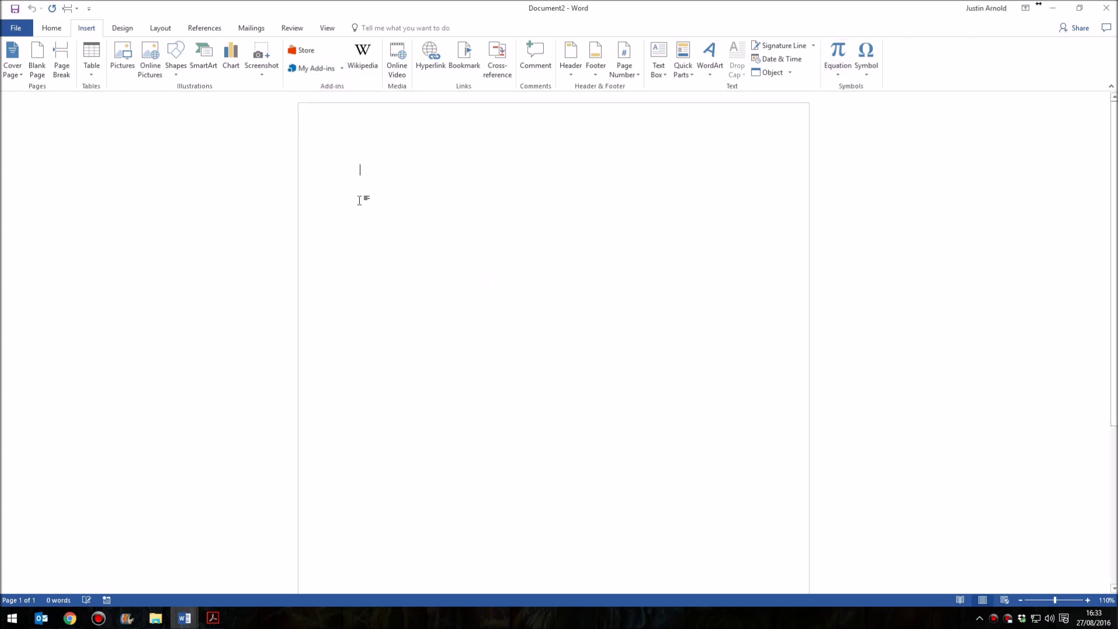
pyautogui.click(340, 68)
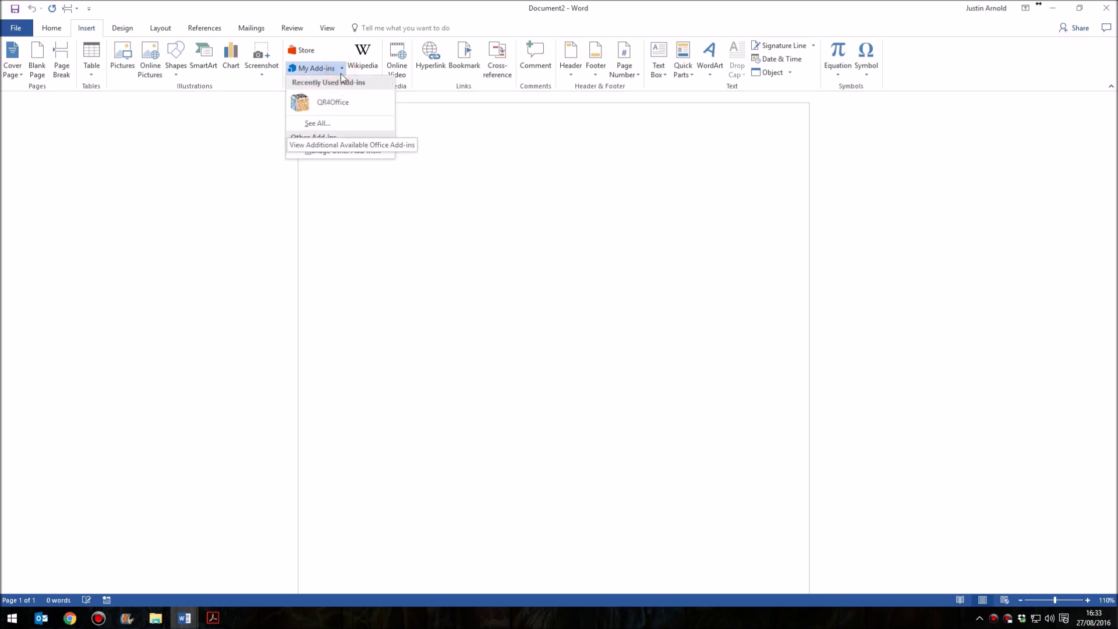
pyautogui.click(348, 102)
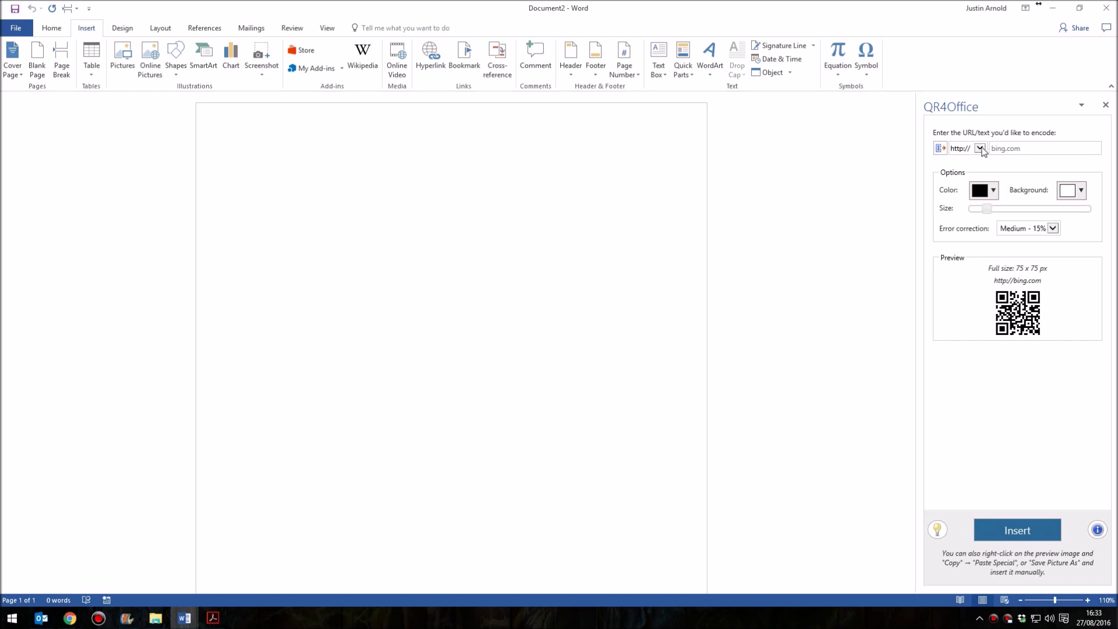
pyautogui.click(981, 148)
pyautogui.click(981, 149)
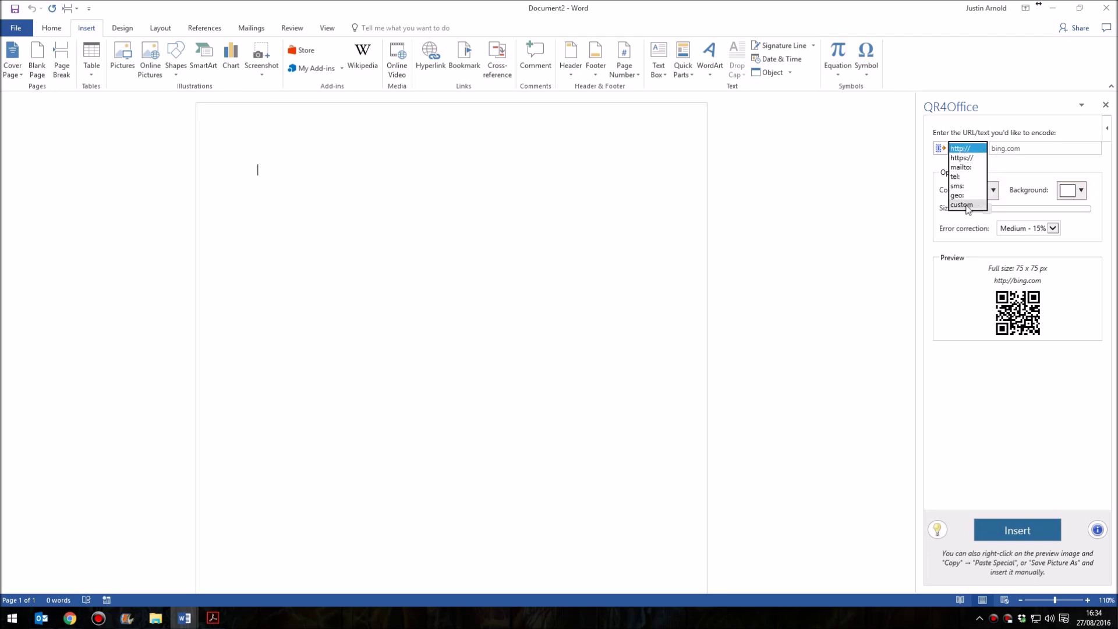
pyautogui.click(966, 148)
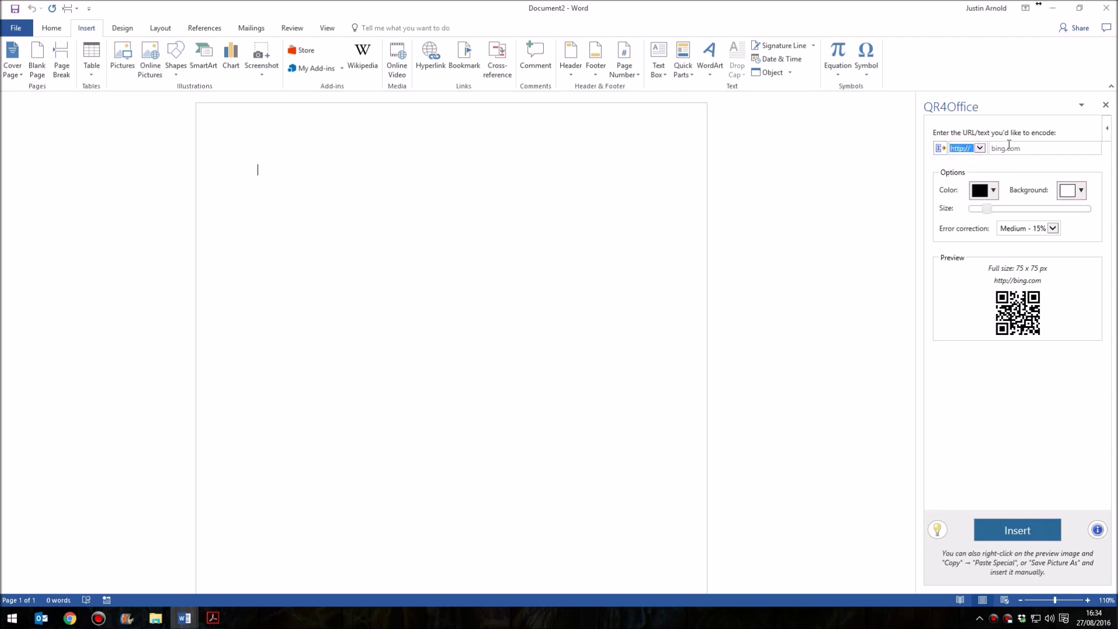
pyautogui.click(1011, 150)
pyautogui.write('ww')
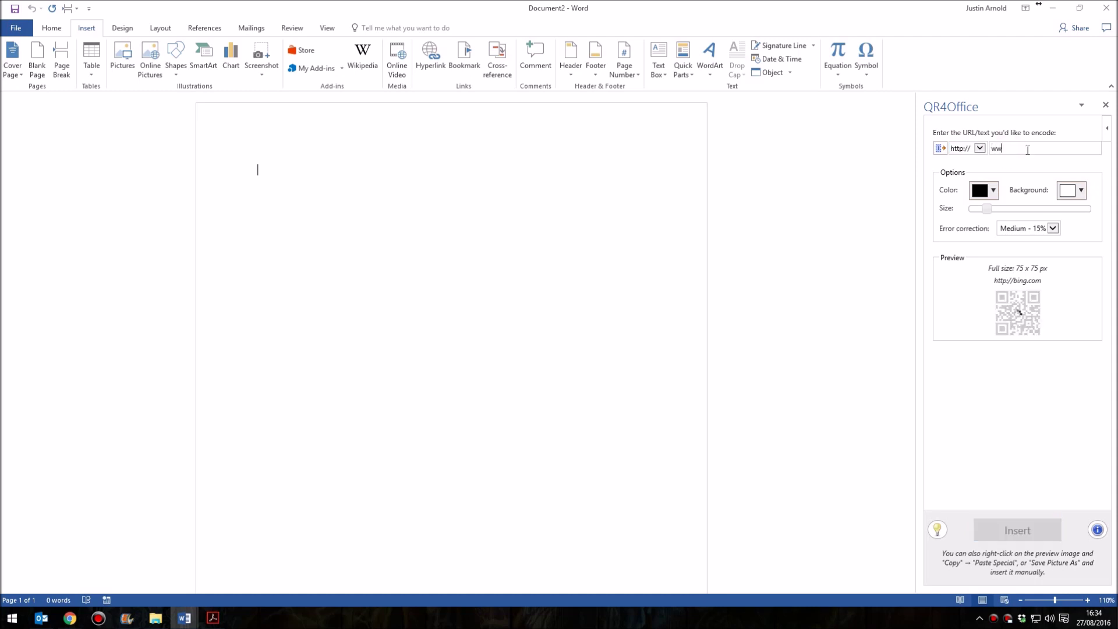
pyautogui.write('w.youtube.com/thetechtrain')
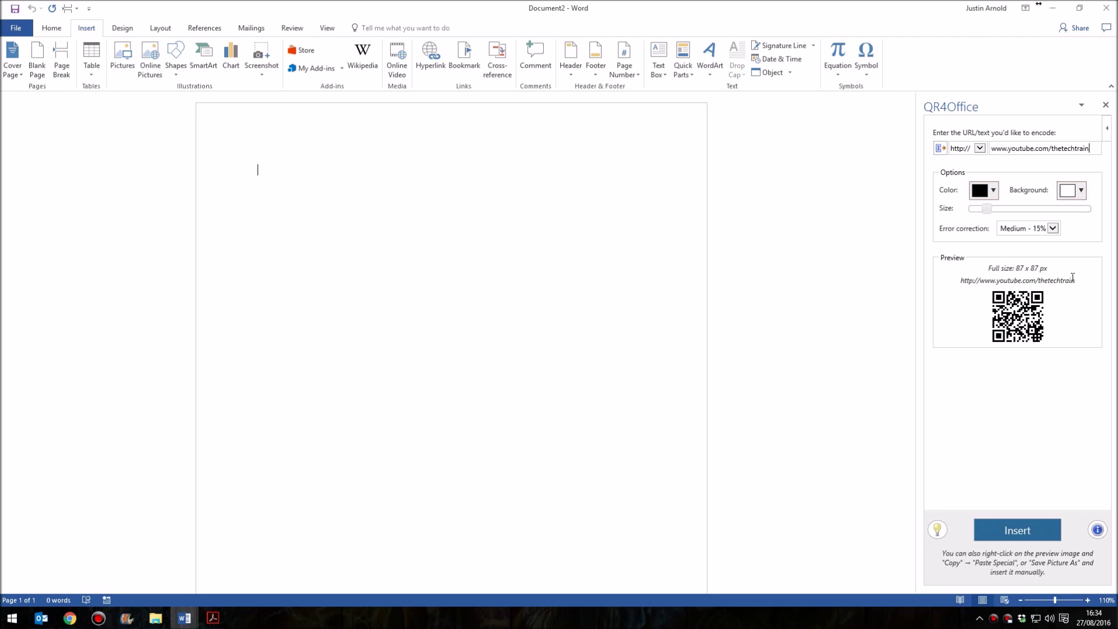
# Step: Make the code blue on a light grey background at the maximum 406 x 406 px size
pyautogui.click(988, 191)
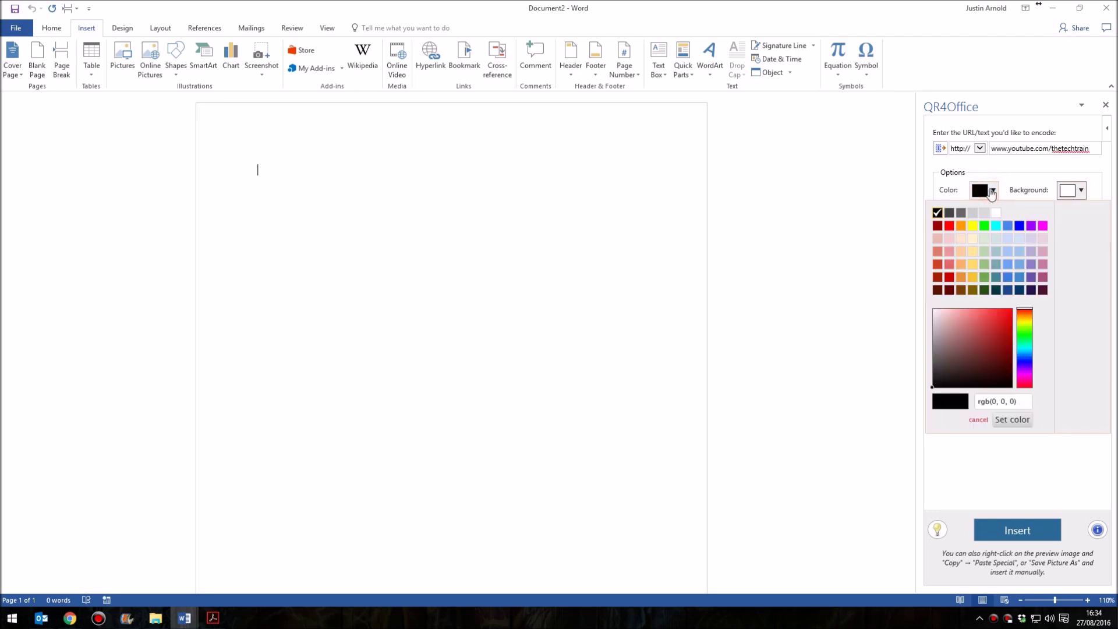
pyautogui.click(950, 277)
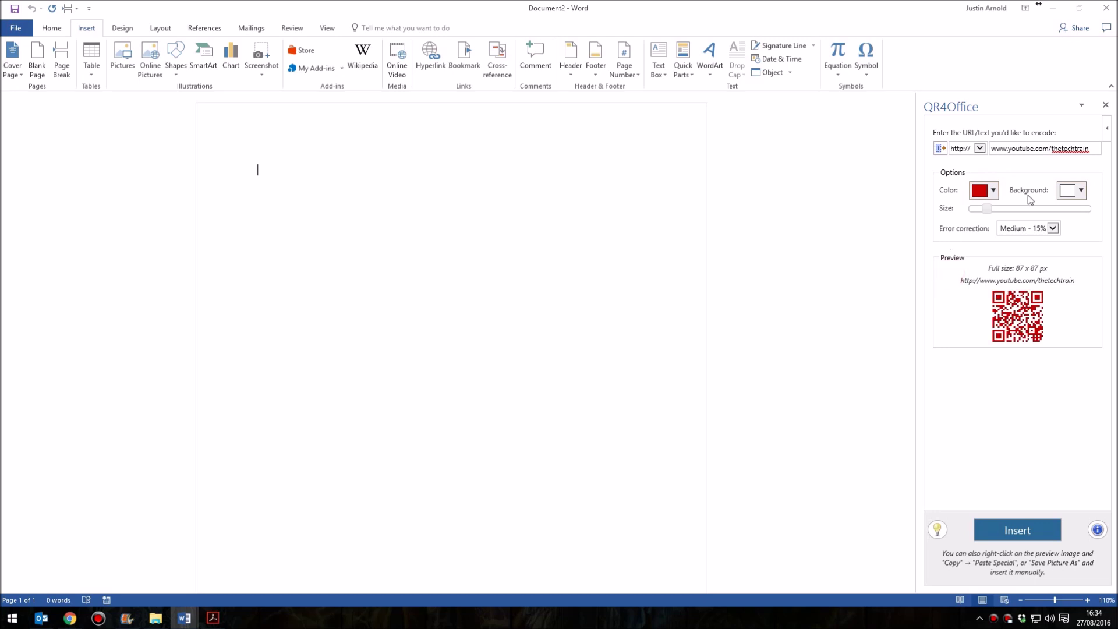
pyautogui.click(1081, 190)
pyautogui.click(936, 213)
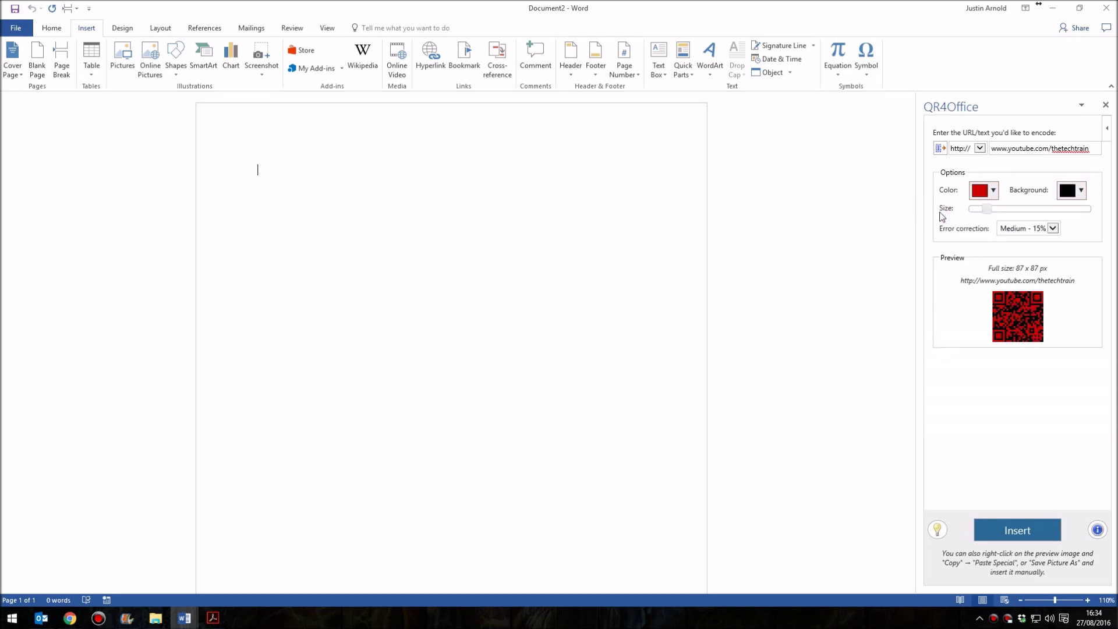
pyautogui.click(1081, 192)
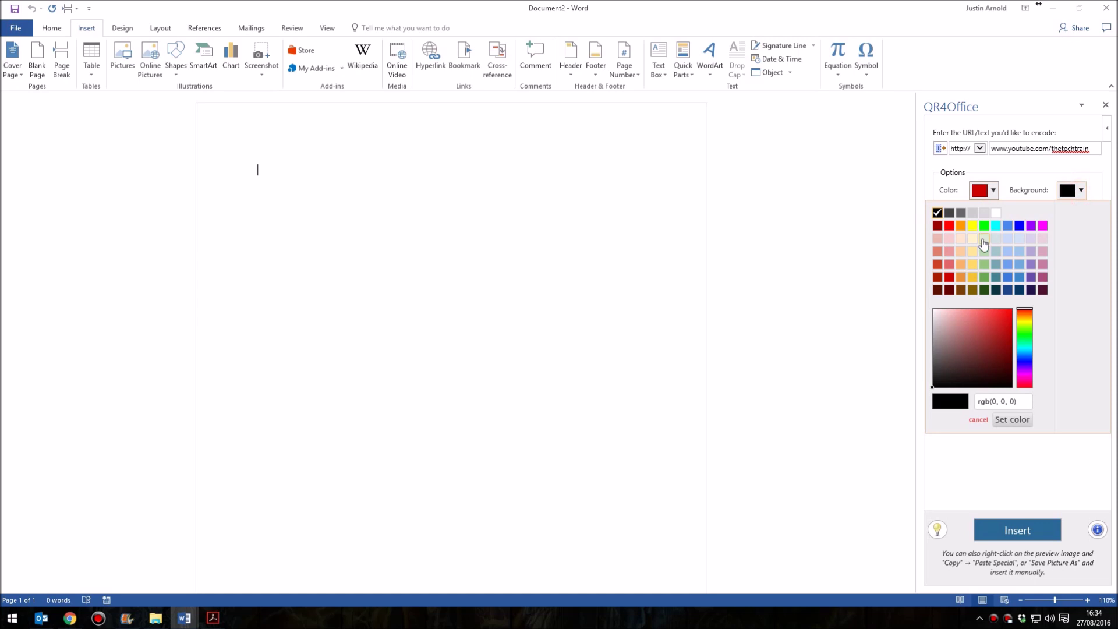
pyautogui.click(984, 213)
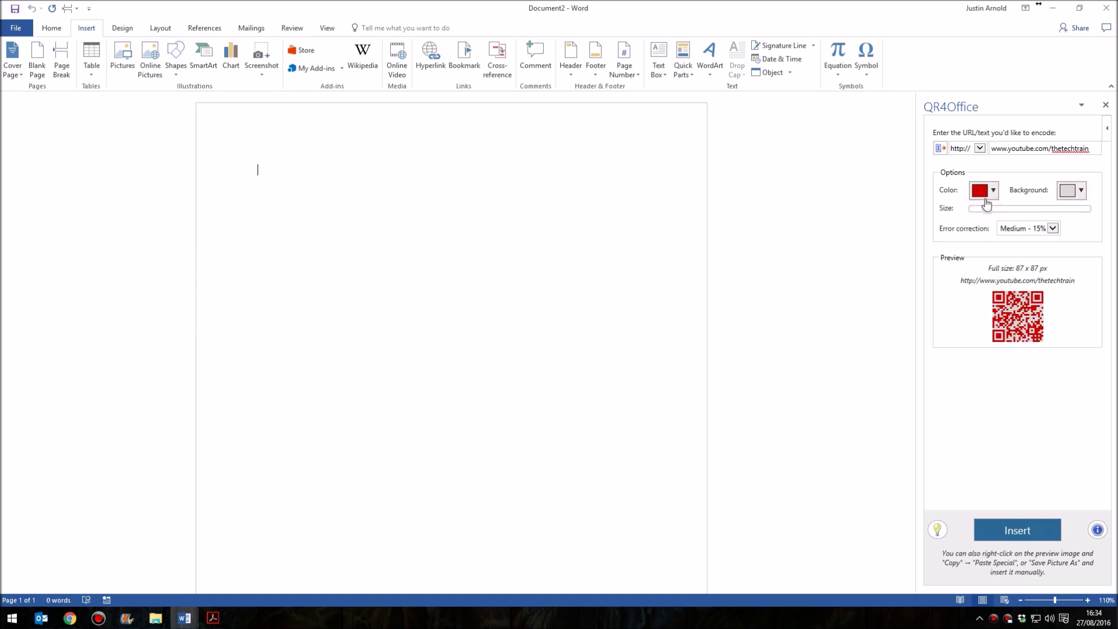
pyautogui.click(991, 191)
pyautogui.click(1019, 226)
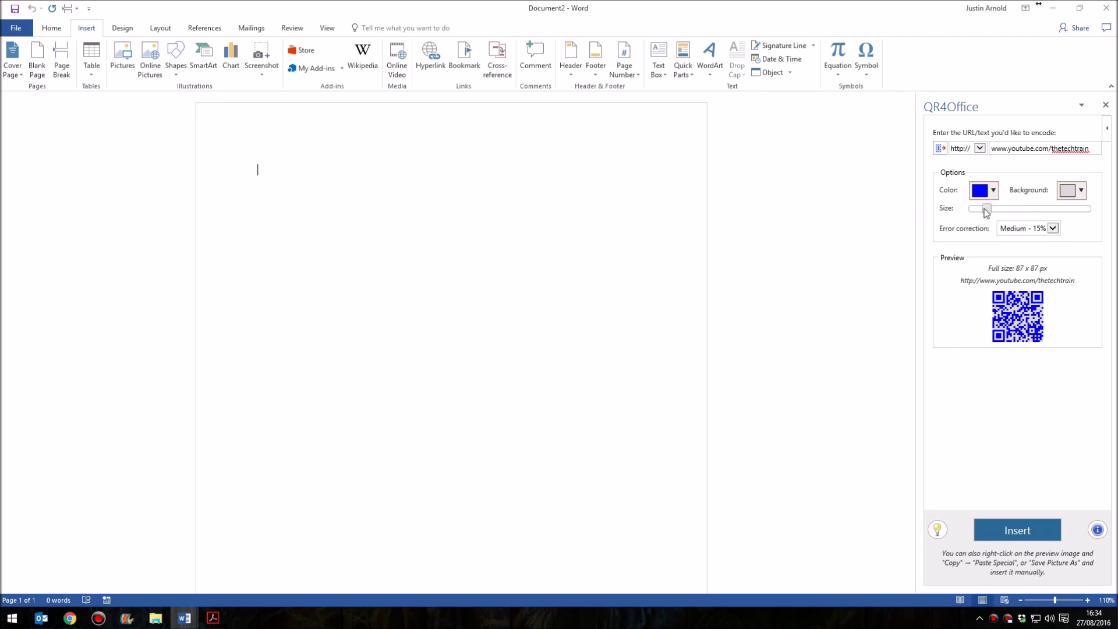
pyautogui.moveTo(986, 209); pyautogui.dragTo(1082, 211)
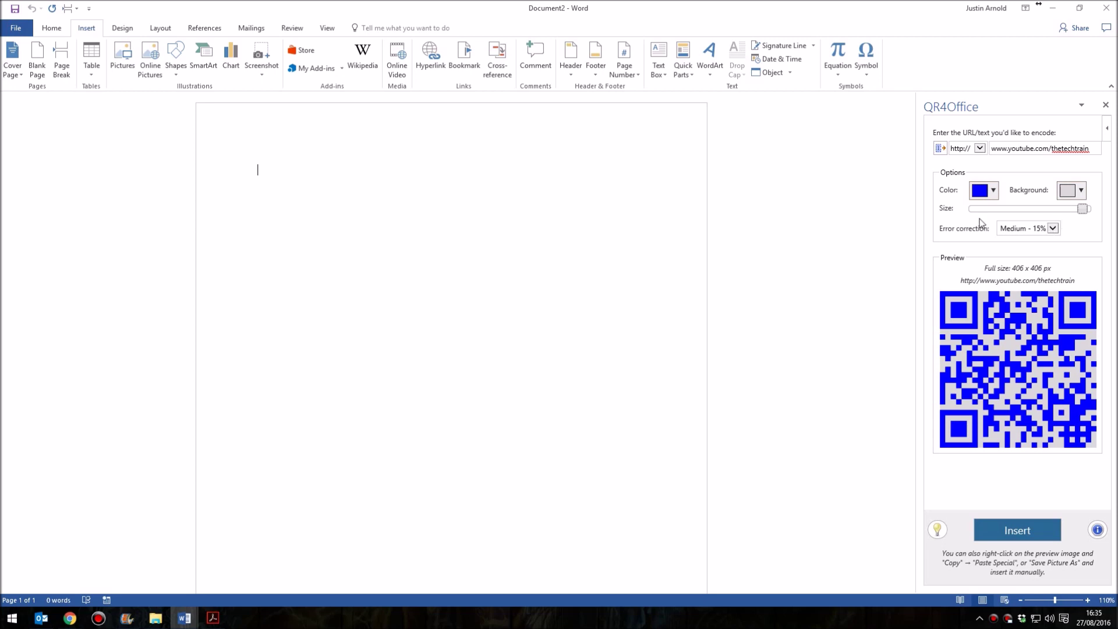
pyautogui.click(1054, 229)
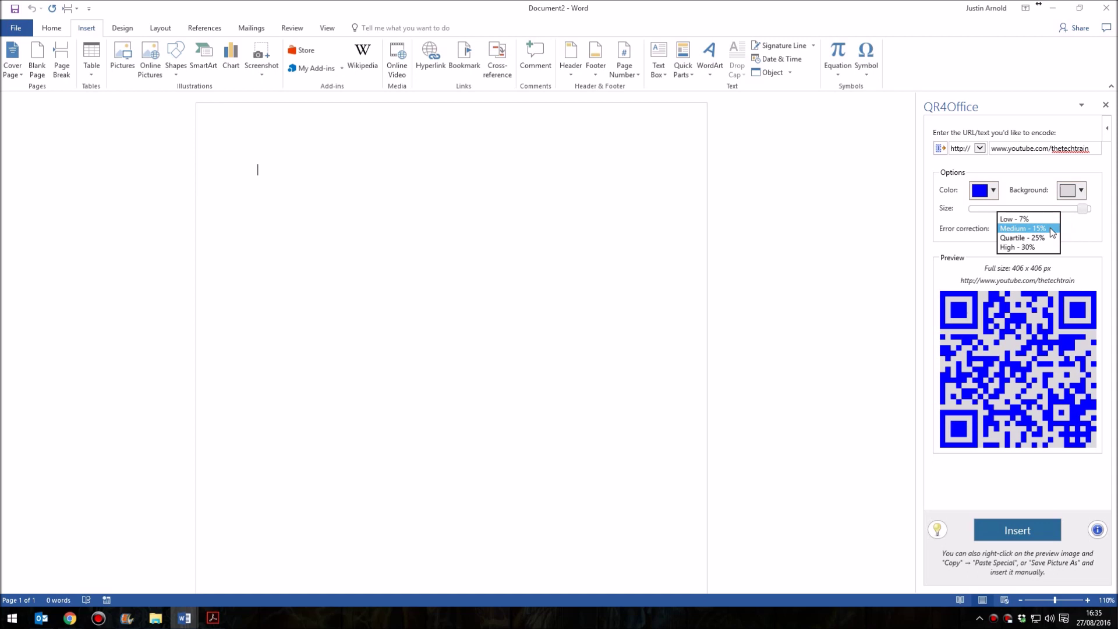
pyautogui.click(1079, 231)
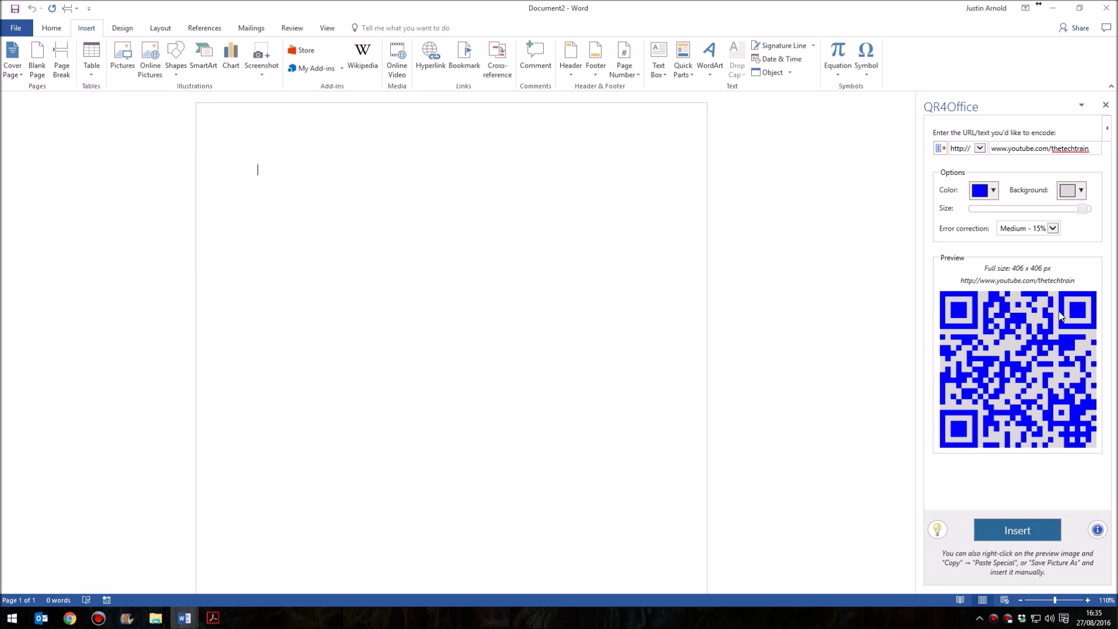
pyautogui.click(1053, 228)
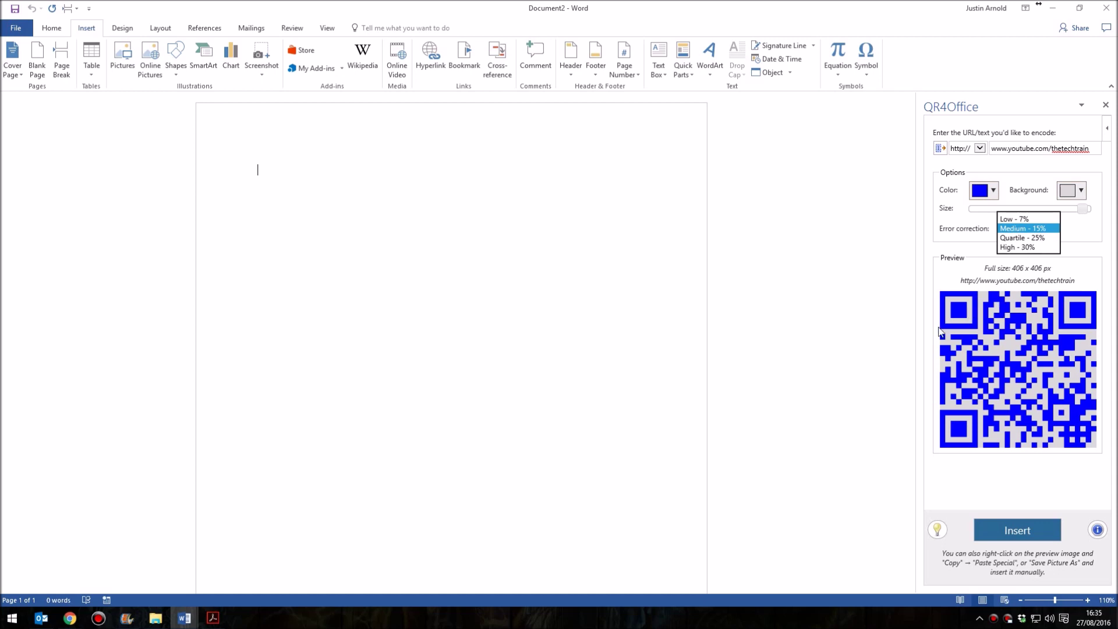
pyautogui.click(1088, 241)
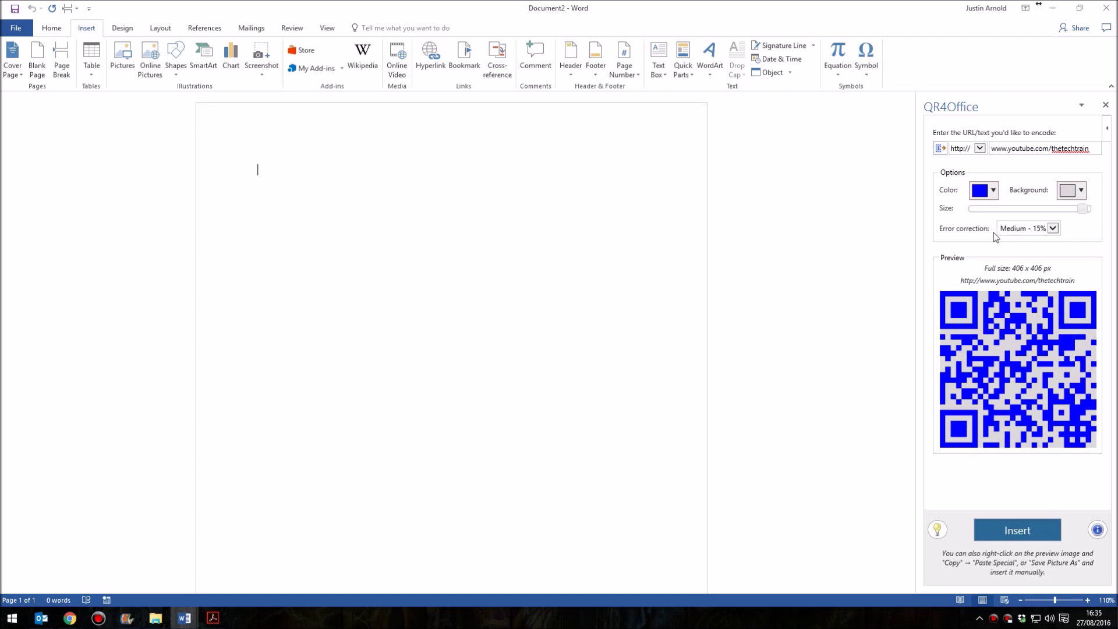
pyautogui.click(1017, 530)
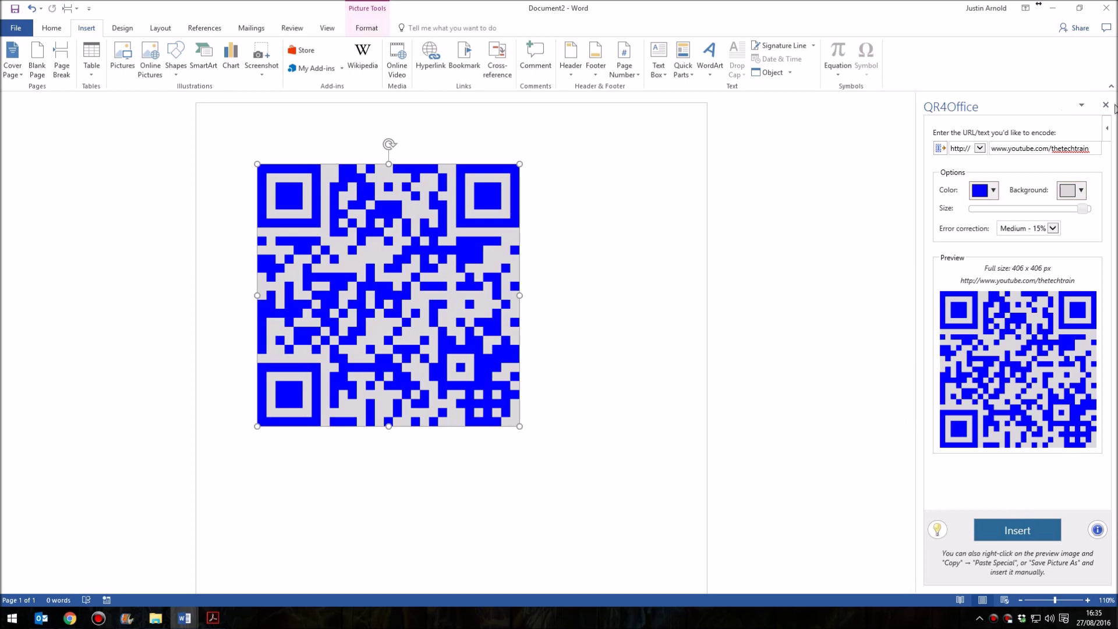
# Step: Close the QR4Office pane, then tilt the inserted QR code counter-clockwise and shrink it
pyautogui.click(1107, 105)
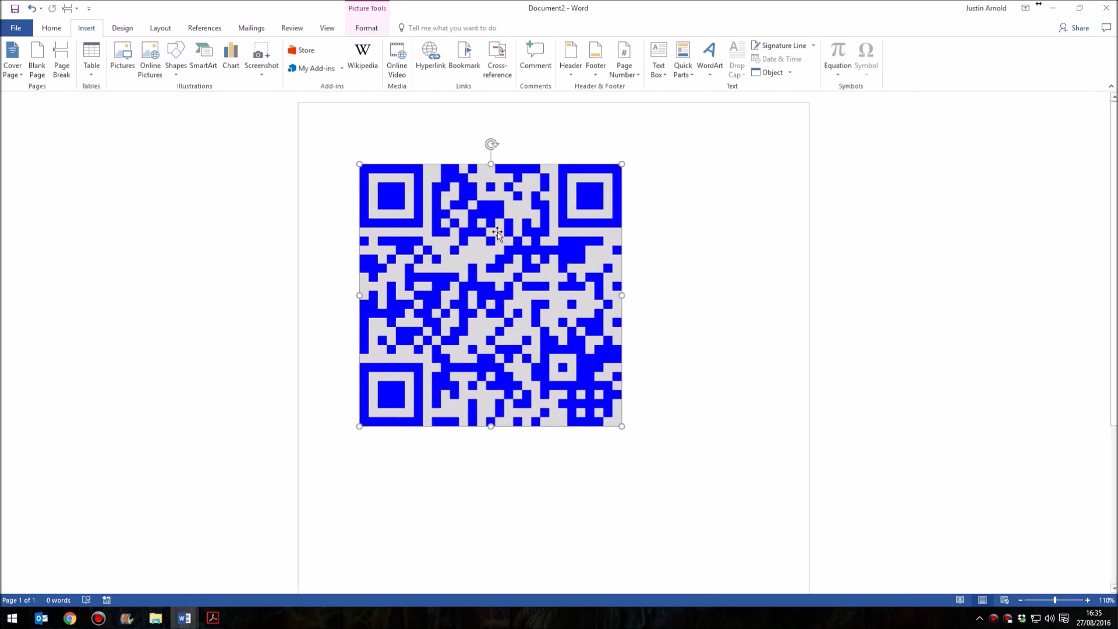
pyautogui.moveTo(491, 143); pyautogui.dragTo(431, 150)
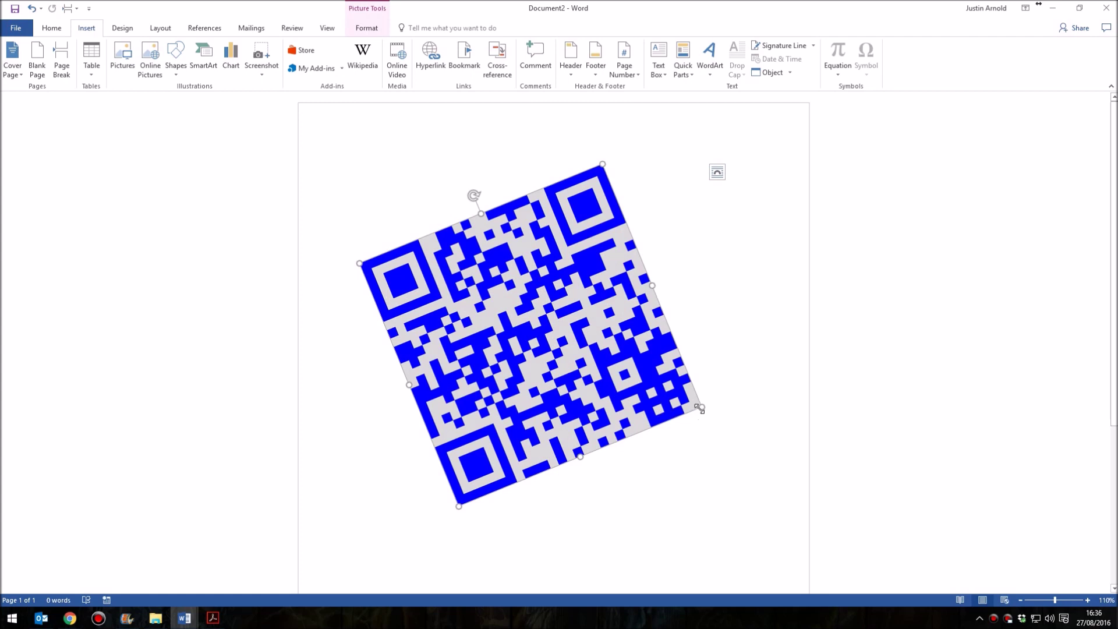
pyautogui.moveTo(701, 407); pyautogui.dragTo(546, 344)
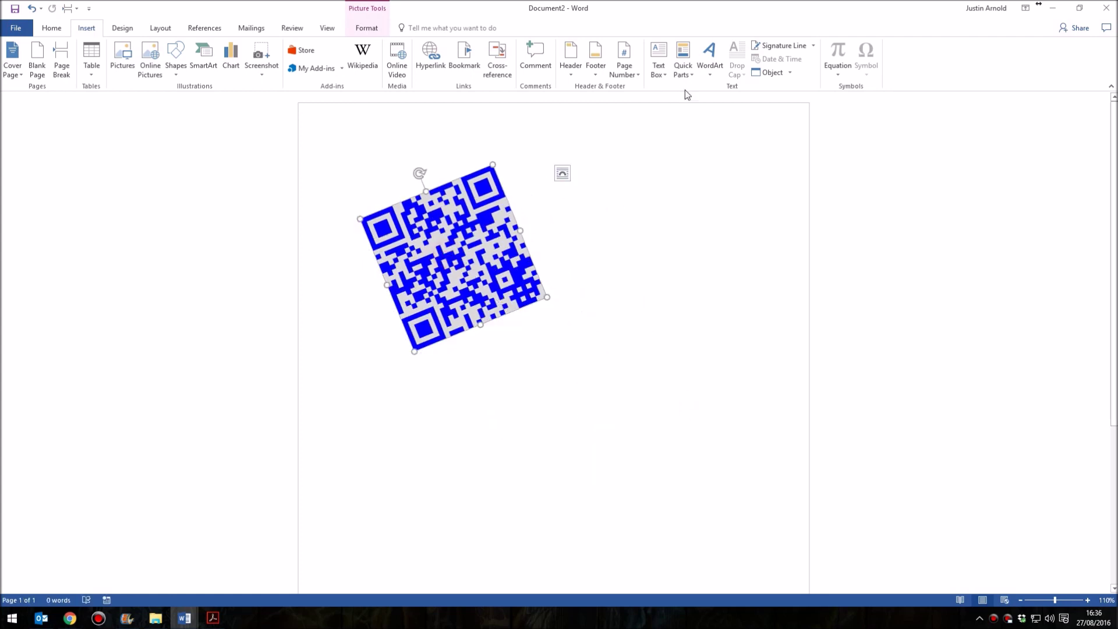
# Step: Set the QR code to In Front of Text and refine its tilt, size and top-right position
pyautogui.click(562, 173)
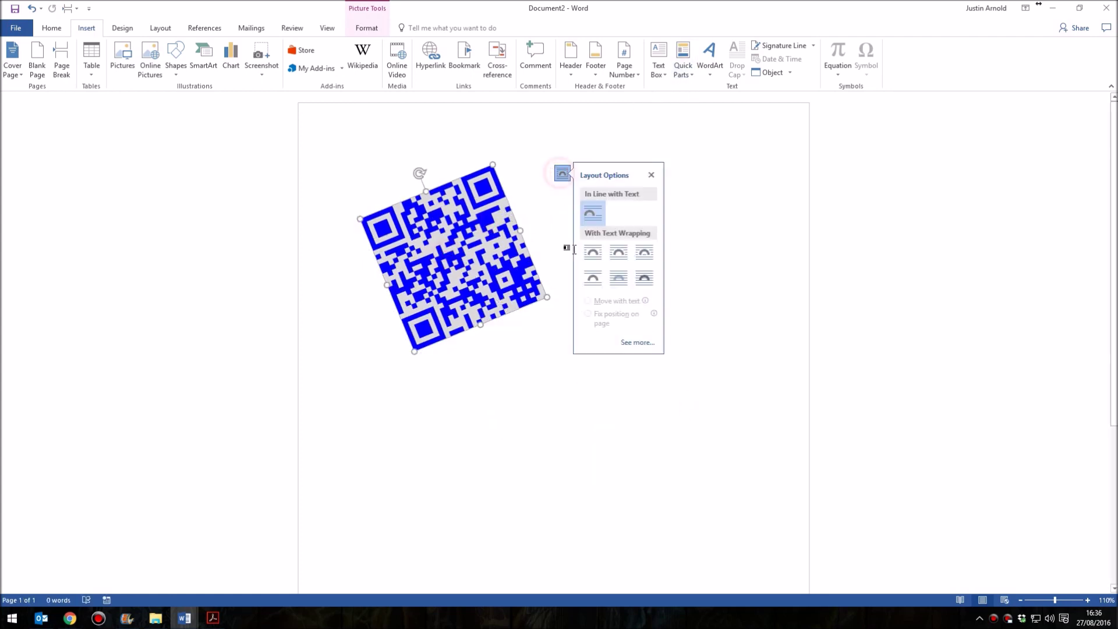
pyautogui.click(649, 277)
pyautogui.moveTo(504, 241); pyautogui.dragTo(708, 221)
pyautogui.moveTo(624, 152); pyautogui.dragTo(699, 157)
pyautogui.moveTo(647, 268); pyautogui.dragTo(684, 262)
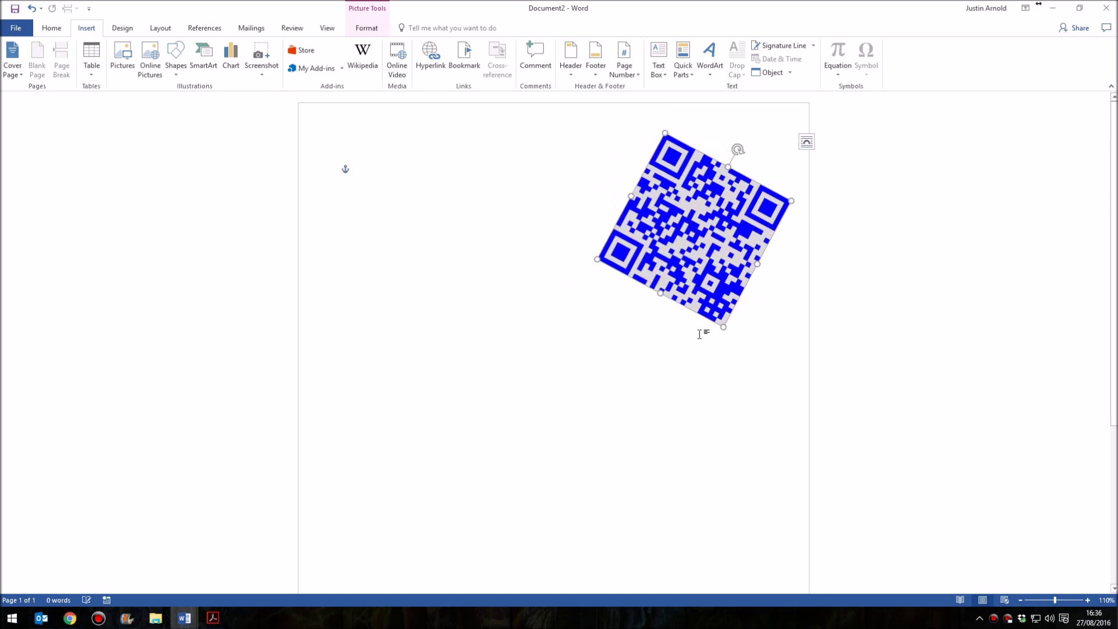
pyautogui.moveTo(722, 327); pyautogui.dragTo(720, 309)
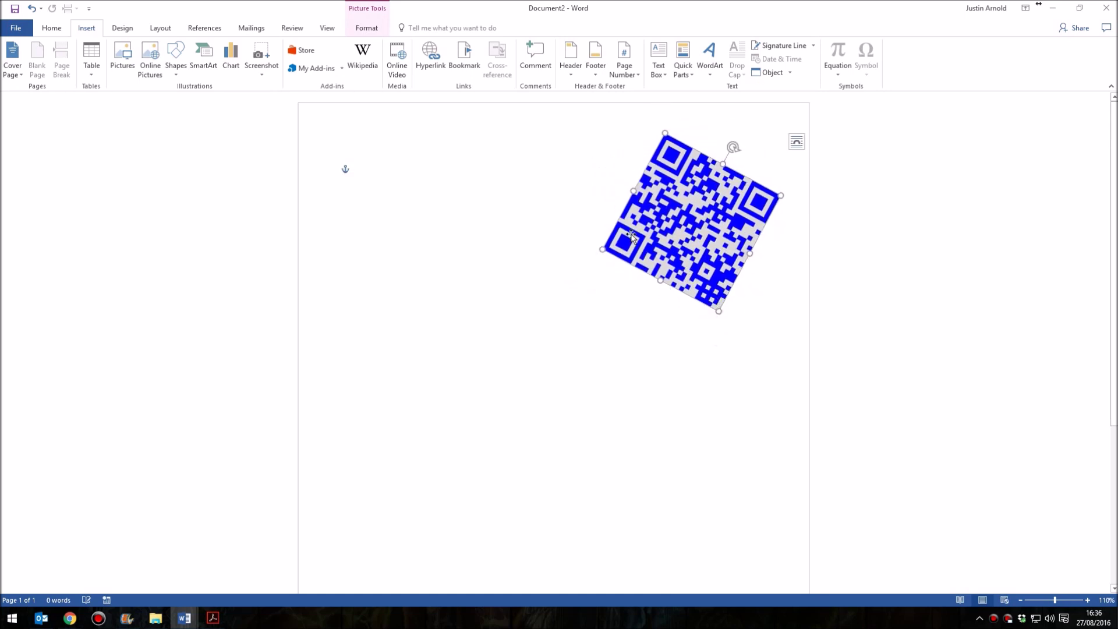
pyautogui.click(769, 285)
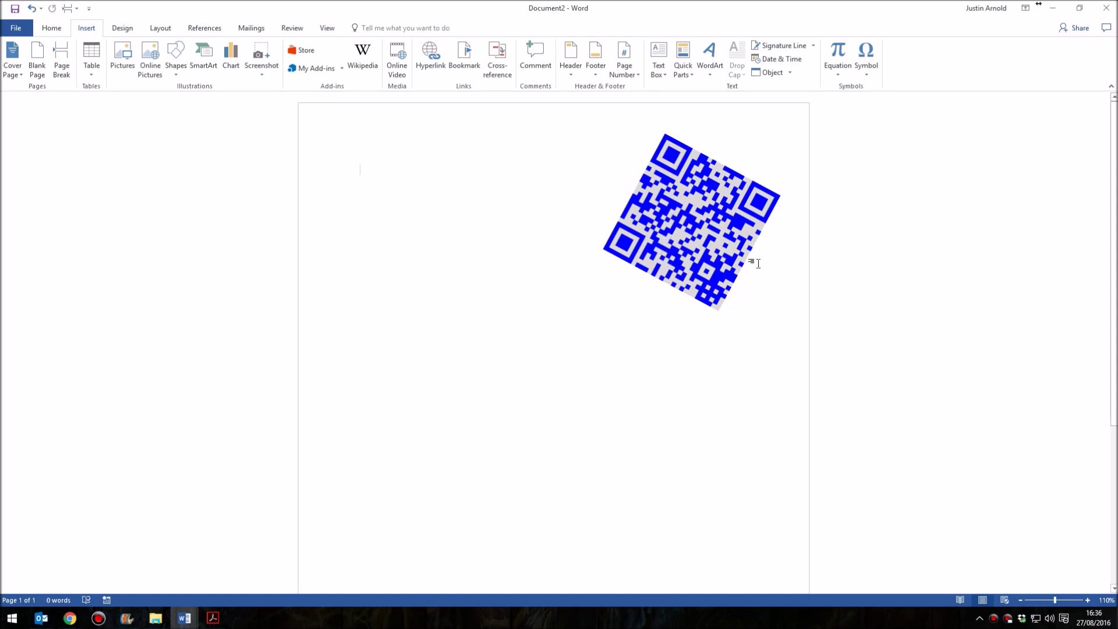
pyautogui.click(718, 240)
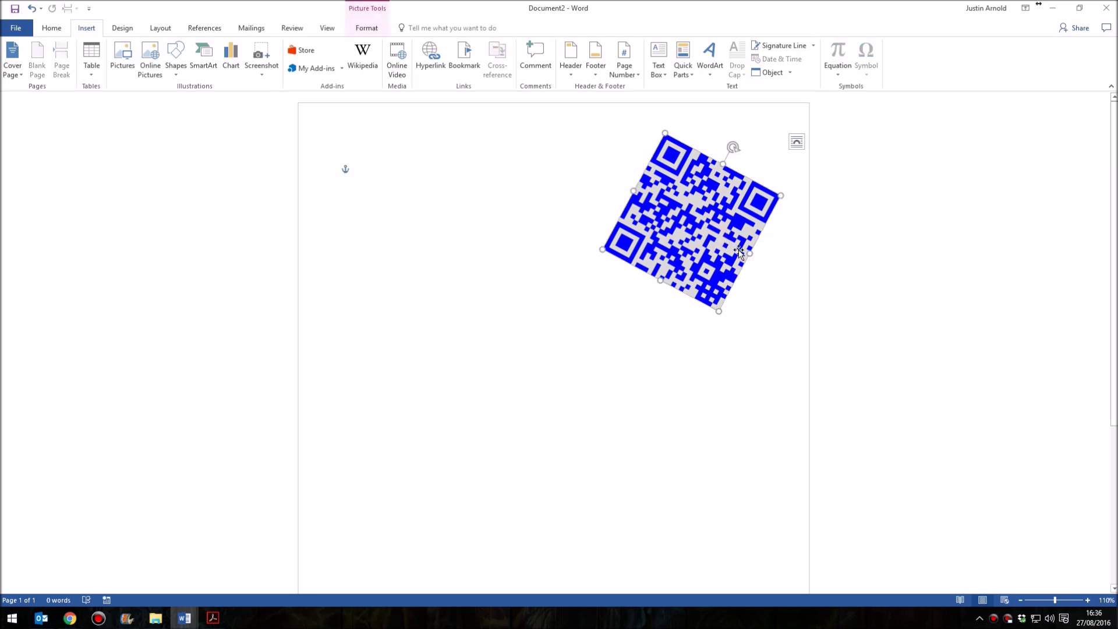